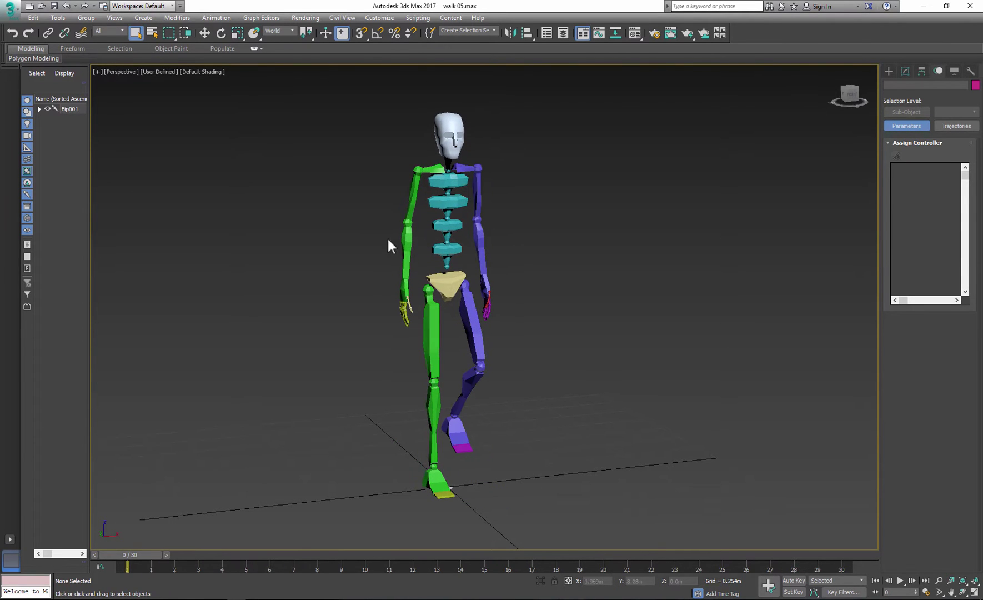
- Delete all animation keys after frame 0 from the biped's right arm and left arm
{"action": "middle_click_drag", "start_coordinate": [461, 277], "coordinate": [414, 272], "text": "alt"}
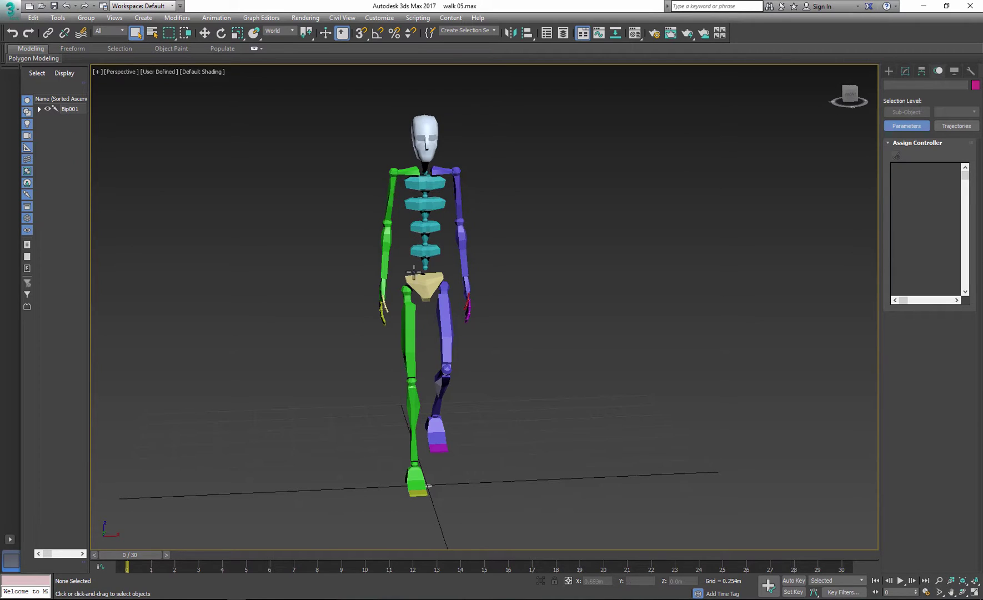
{"action": "double_click", "coordinate": [394, 192]}
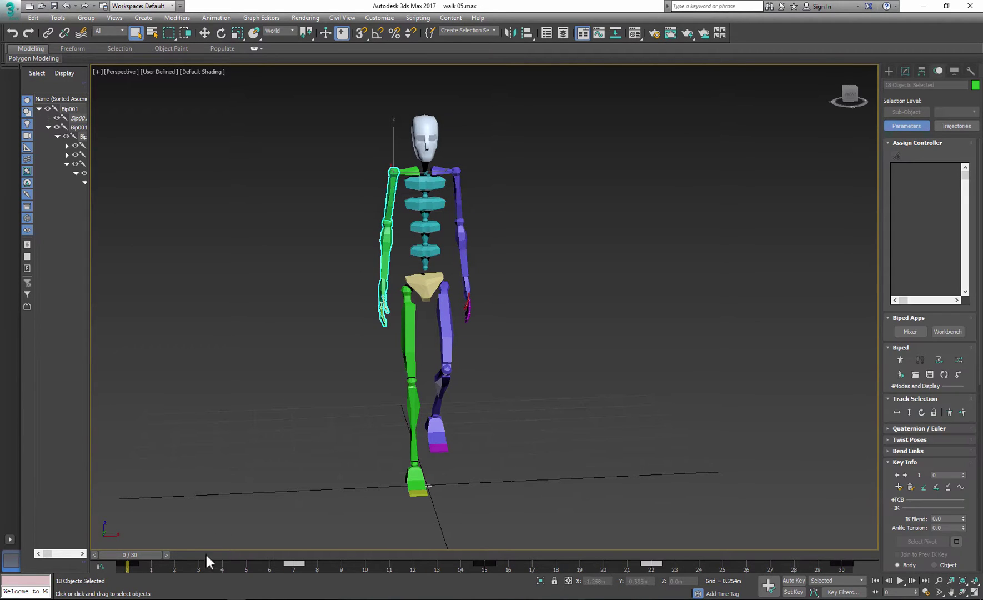
{"action": "mouse_move", "coordinate": [206, 559]}
{"action": "left_mouse_down"}
{"action": "mouse_move", "coordinate": [698, 575]}
{"action": "mouse_move", "coordinate": [54, 564]}
{"action": "mouse_move", "coordinate": [192, 568]}
{"action": "left_mouse_up"}
{"action": "mouse_move", "coordinate": [747, 565]}
{"action": "left_mouse_down"}
{"action": "mouse_move", "coordinate": [849, 566]}
{"action": "mouse_move", "coordinate": [745, 567]}
{"action": "left_mouse_up"}
{"action": "key", "text": "Delete"}
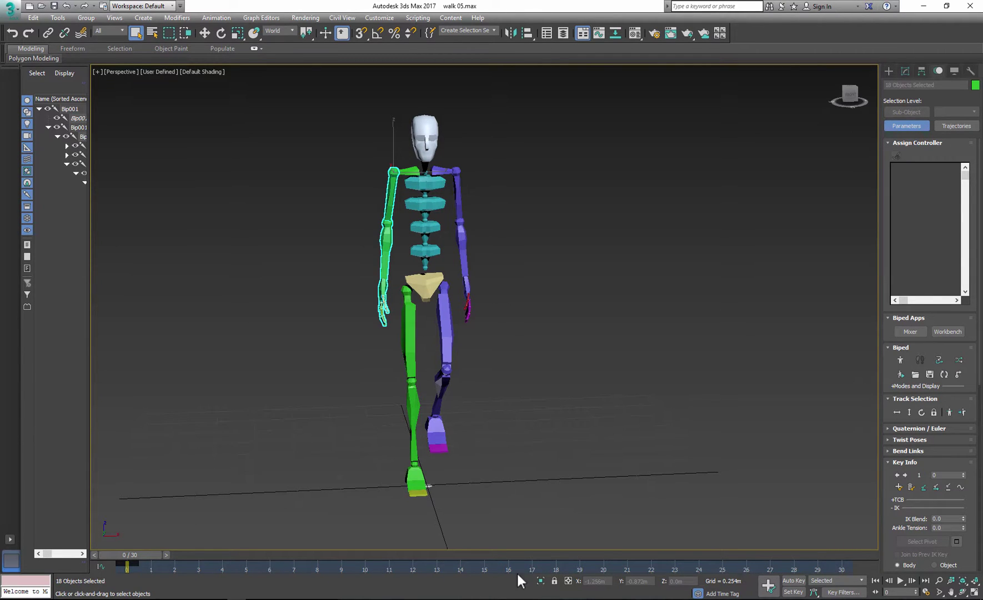
{"action": "double_click", "coordinate": [459, 182]}
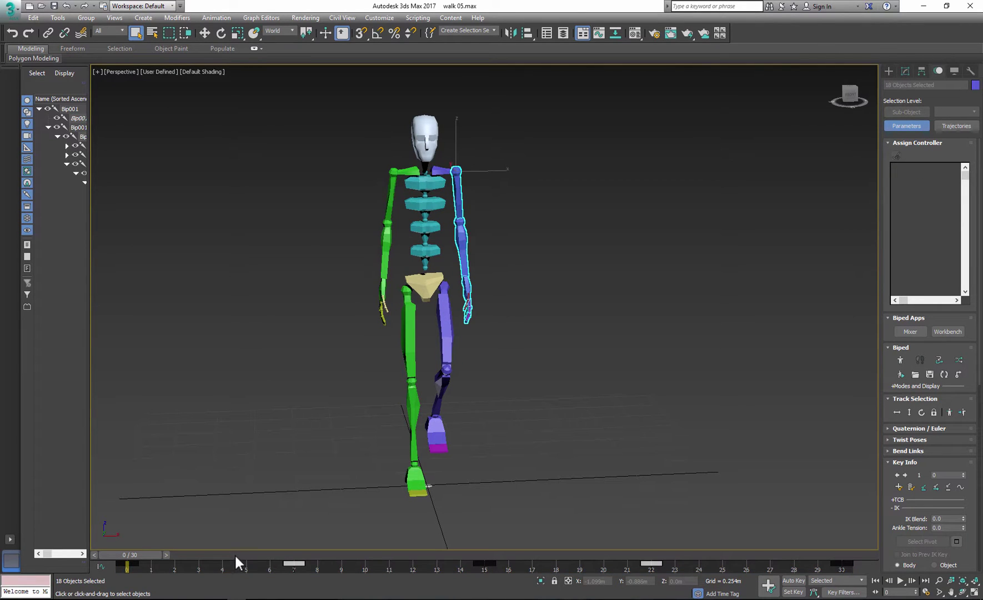
{"action": "left_click_drag", "start_coordinate": [237, 565], "coordinate": [842, 564]}
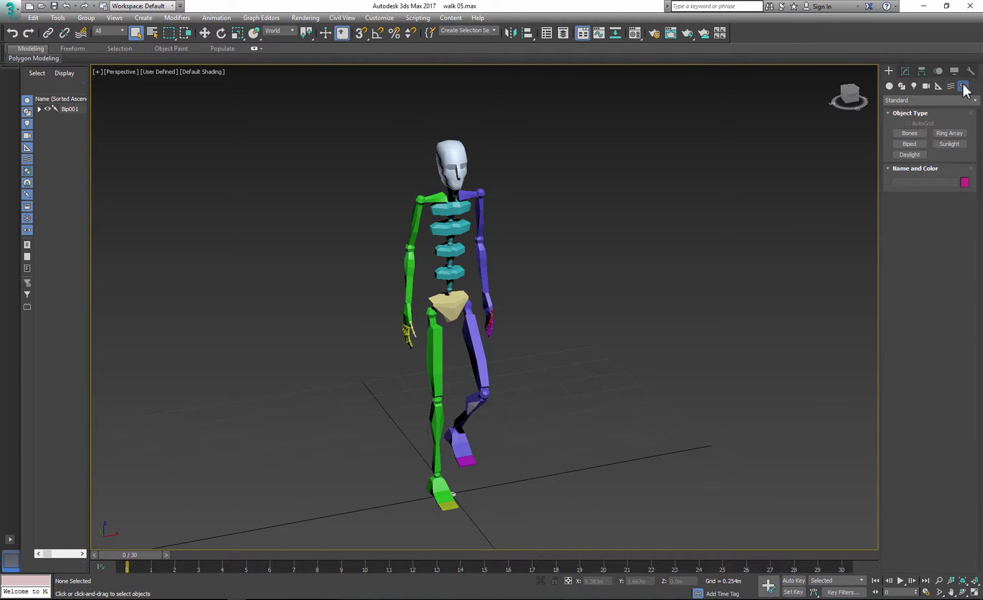
- Draw a single bone on the ground in front of the biped and delete its small end bone
{"action": "left_click", "coordinate": [914, 134]}
{"action": "middle_click_drag", "start_coordinate": [572, 451], "coordinate": [591, 364]}
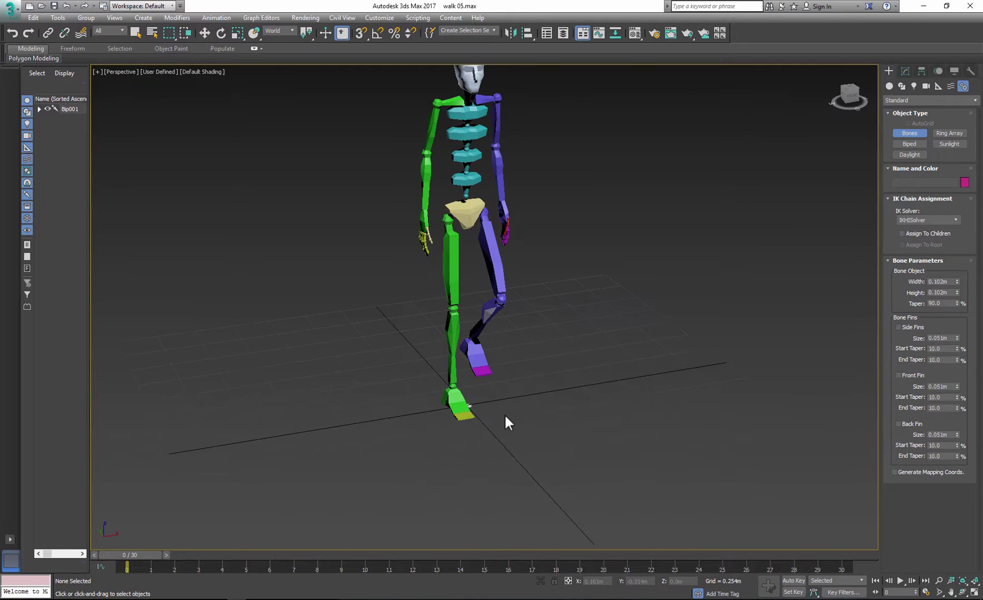
{"action": "middle_click_drag", "start_coordinate": [402, 422], "coordinate": [462, 455], "text": "alt"}
{"action": "left_click", "coordinate": [501, 479]}
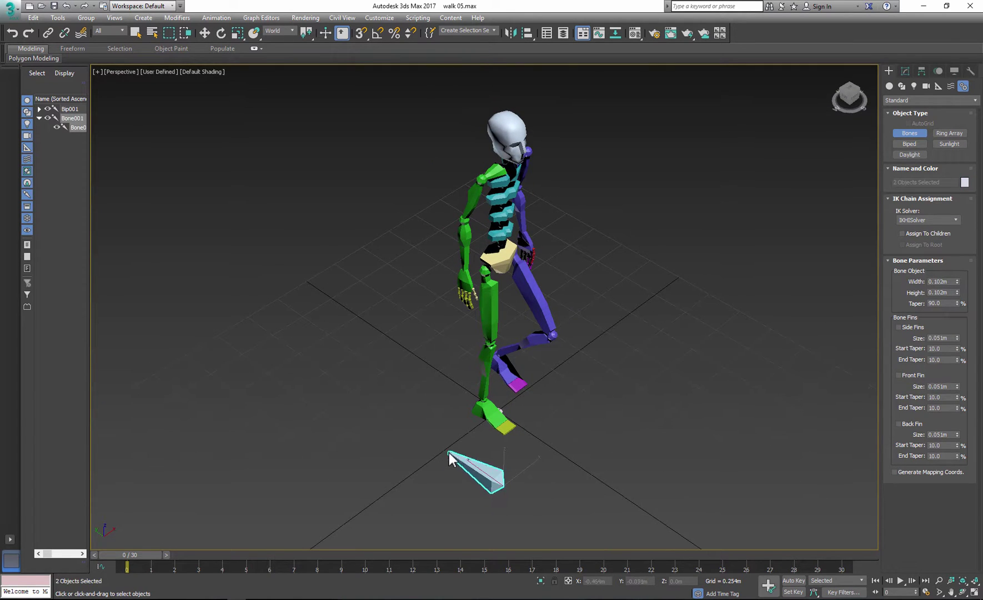
{"action": "left_click", "coordinate": [671, 548]}
{"action": "right_click", "coordinate": [672, 548]}
{"action": "middle_click_drag", "start_coordinate": [610, 507], "coordinate": [572, 464]}
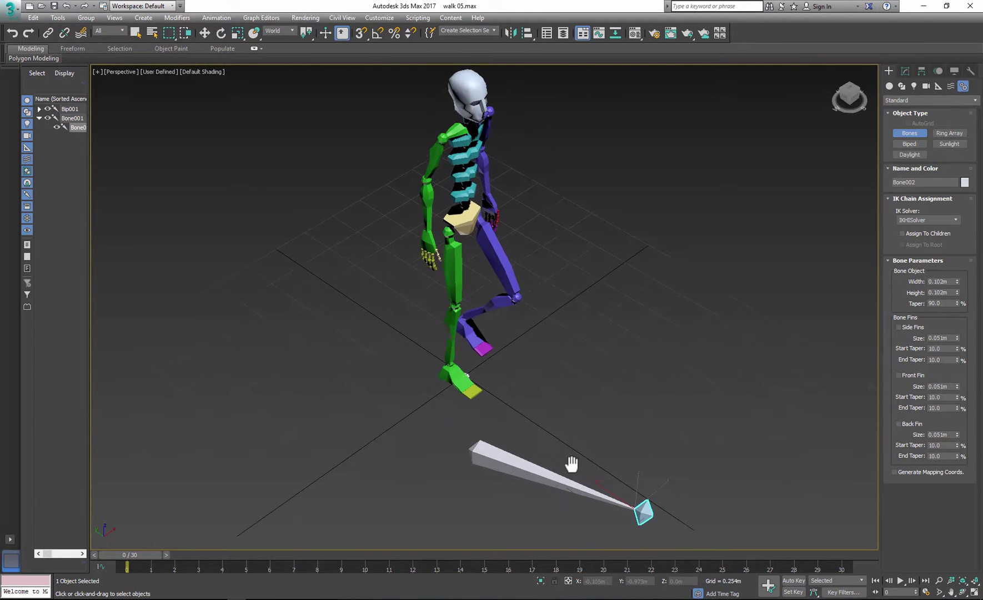
{"action": "key", "text": "Delete"}
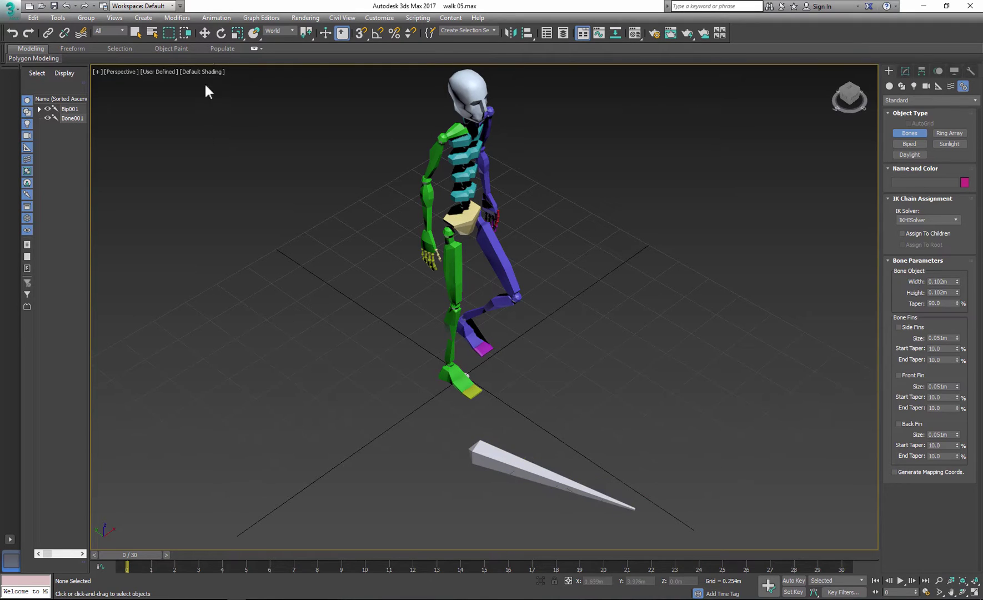
- Move the bone up to the biped's right hand and scale it down to a slim stick
{"action": "left_click", "coordinate": [205, 32]}
{"action": "left_click", "coordinate": [486, 452]}
{"action": "left_click_drag", "start_coordinate": [486, 452], "coordinate": [409, 364]}
{"action": "left_click", "coordinate": [238, 33]}
{"action": "left_click_drag", "start_coordinate": [455, 260], "coordinate": [549, 300]}
{"action": "middle_click_drag", "start_coordinate": [549, 300], "coordinate": [474, 282], "text": "alt"}
{"action": "key", "text": "w"}
{"action": "left_click_drag", "start_coordinate": [554, 228], "coordinate": [596, 236]}
- Turn on Auto Key and adjust the bone's rotation and position so it lies in the right palm
{"action": "key", "text": "l"}
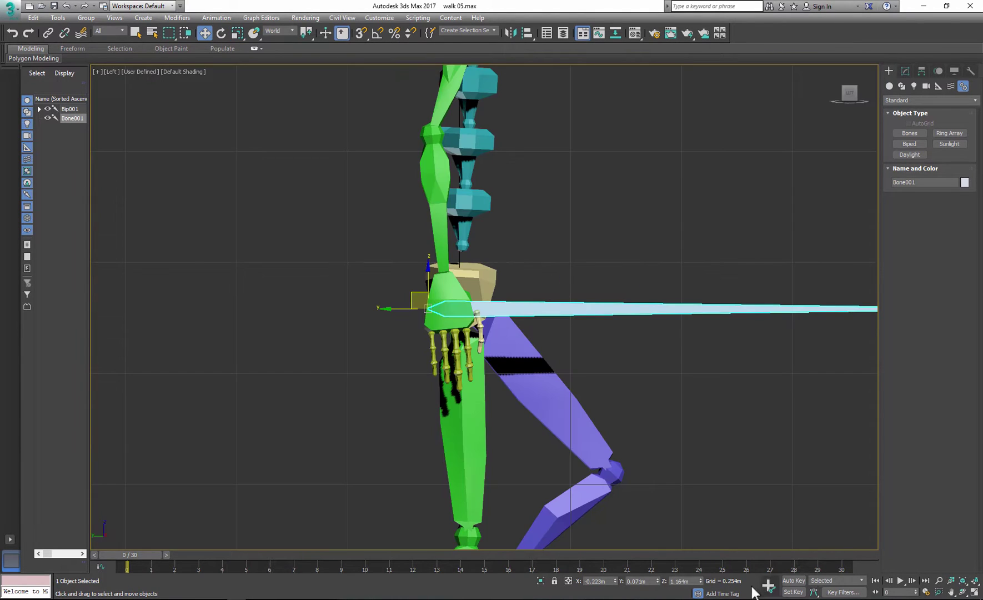
{"action": "left_click", "coordinate": [794, 581]}
{"action": "left_click", "coordinate": [447, 300]}
{"action": "left_click", "coordinate": [221, 32]}
{"action": "left_click_drag", "start_coordinate": [479, 263], "coordinate": [447, 218]}
{"action": "key", "text": "w"}
{"action": "left_click", "coordinate": [522, 308]}
{"action": "left_click_drag", "start_coordinate": [422, 295], "coordinate": [421, 282]}
{"action": "key", "text": "alt+w"}
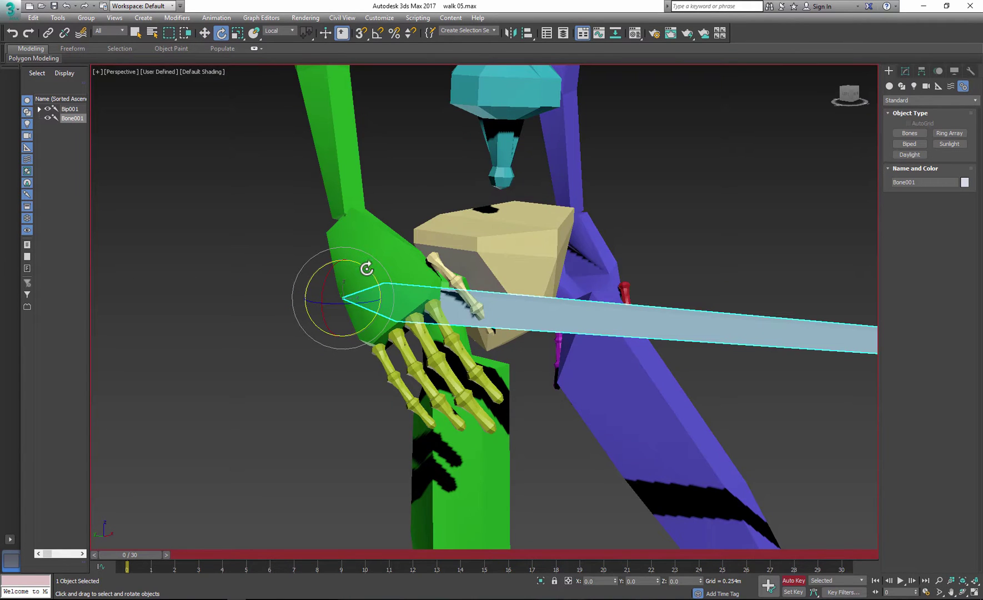
{"action": "left_click_drag", "start_coordinate": [368, 272], "coordinate": [347, 272]}
{"action": "key", "text": "w"}
{"action": "middle_click_drag", "start_coordinate": [347, 273], "coordinate": [301, 251]}
- Rotate the right thumb against the bone and fine-tune the bone's angle in the hand
{"action": "left_click", "coordinate": [382, 246]}
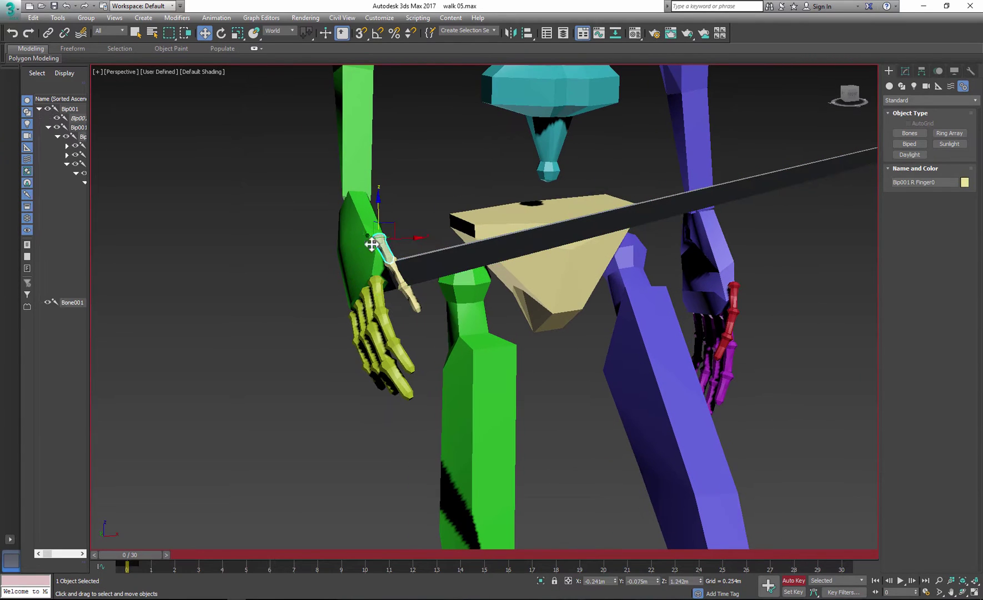
{"action": "key", "text": "e"}
{"action": "left_click_drag", "start_coordinate": [368, 251], "coordinate": [370, 216]}
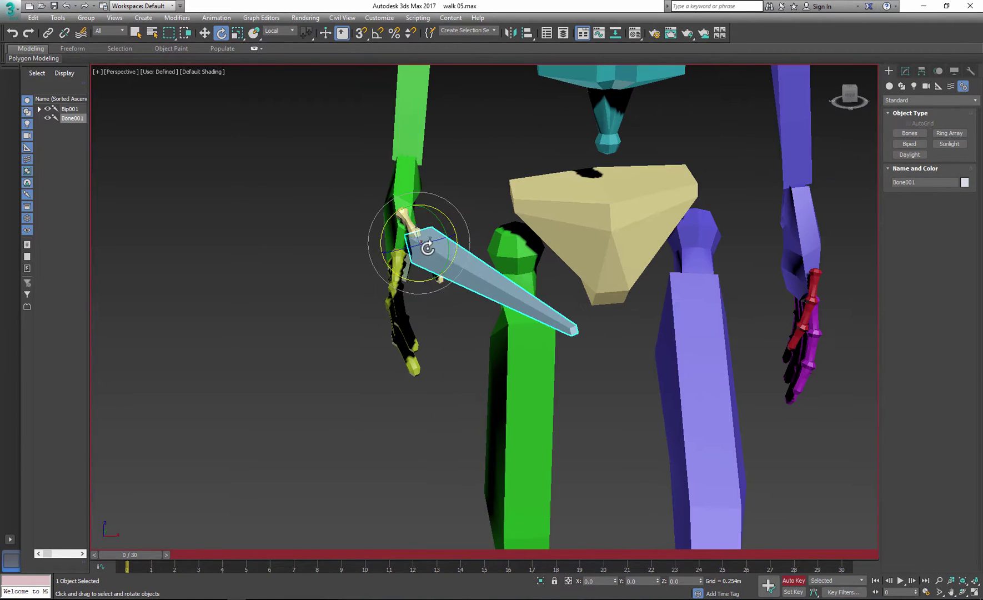
{"action": "left_click_drag", "start_coordinate": [428, 247], "coordinate": [420, 241]}
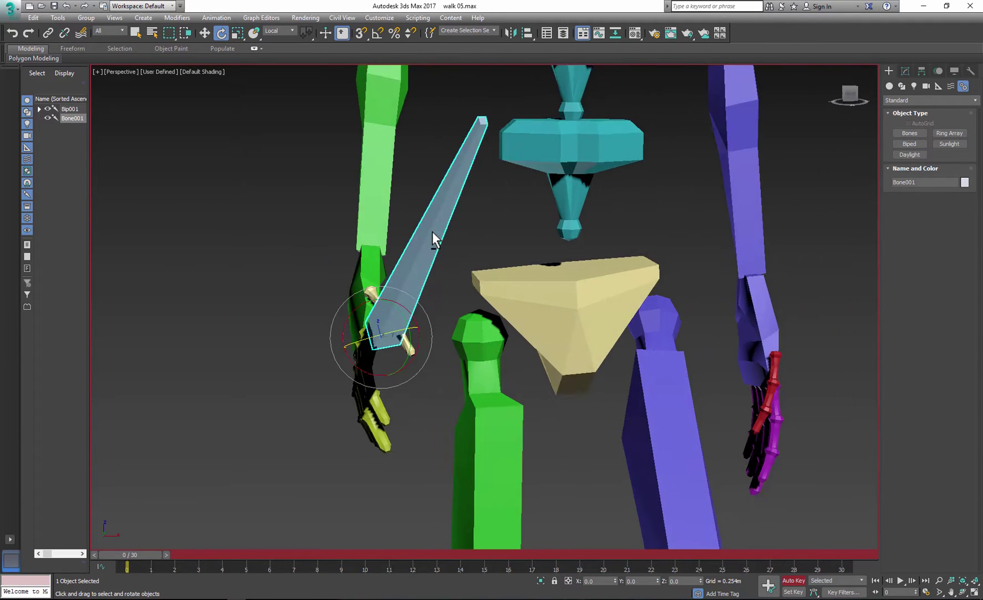
{"action": "middle_click_drag", "start_coordinate": [432, 233], "coordinate": [439, 238], "text": "alt"}
{"action": "left_click_drag", "start_coordinate": [342, 244], "coordinate": [333, 227]}
{"action": "right_click", "coordinate": [330, 233]}
{"action": "left_click", "coordinate": [329, 239]}
{"action": "left_click_drag", "start_coordinate": [357, 230], "coordinate": [355, 239]}
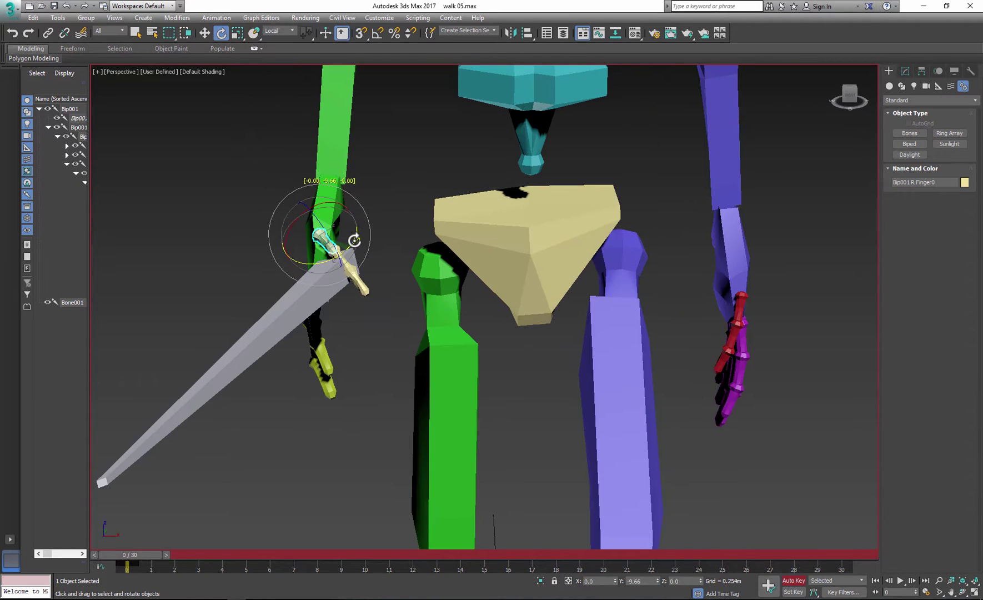
- Curl the right hand's fingers around the bone, joint by joint, into a grip
{"action": "middle_click_drag", "start_coordinate": [356, 239], "coordinate": [368, 246], "text": "alt"}
{"action": "double_click", "coordinate": [319, 271]}
{"action": "left_click_drag", "start_coordinate": [289, 265], "coordinate": [312, 324]}
{"action": "left_click", "coordinate": [299, 279]}
{"action": "double_click", "coordinate": [300, 279]}
{"action": "double_click", "coordinate": [287, 293]}
{"action": "double_click", "coordinate": [272, 309]}
{"action": "left_click_drag", "start_coordinate": [253, 314], "coordinate": [300, 331]}
- Assign a Link Constraint controller to the bone's transform
{"action": "scroll", "coordinate": [300, 331], "scroll_direction": "down", "scroll_amount": 3}
{"action": "middle_click_drag", "start_coordinate": [439, 303], "coordinate": [461, 321], "text": "alt"}
{"action": "left_click", "coordinate": [549, 239]}
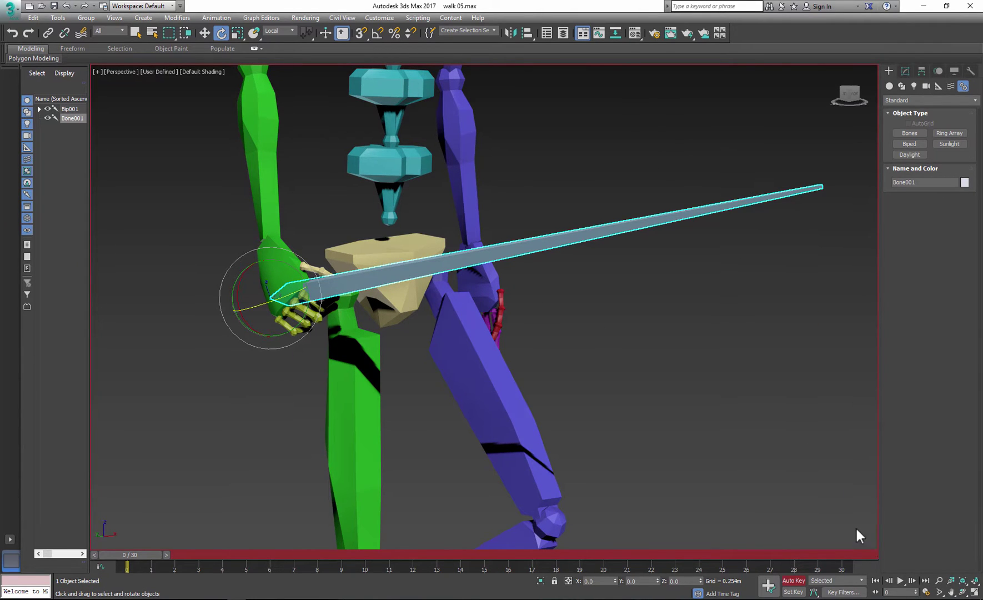
{"action": "left_click", "coordinate": [938, 71]}
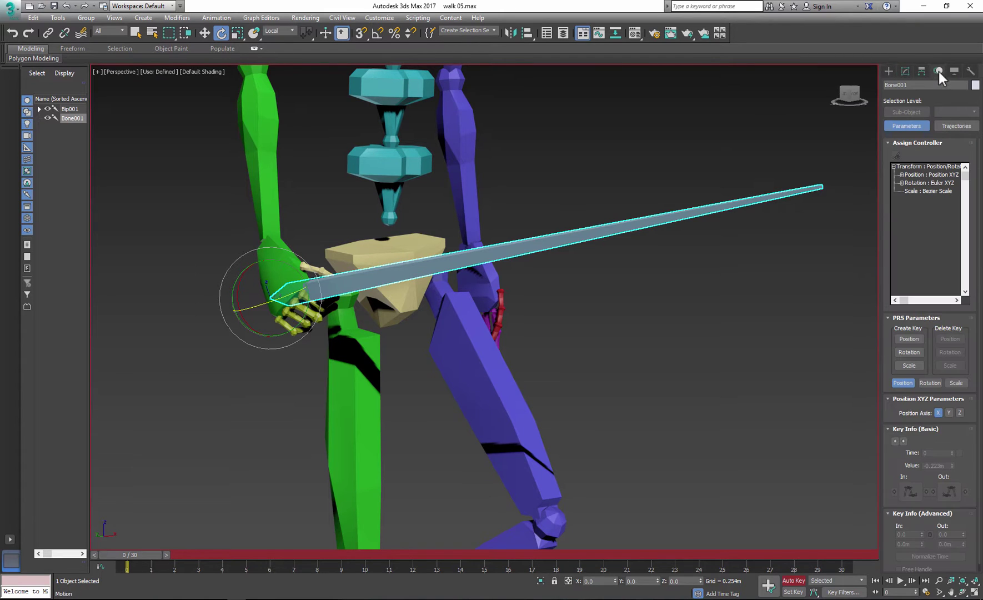
{"action": "left_click", "coordinate": [895, 155]}
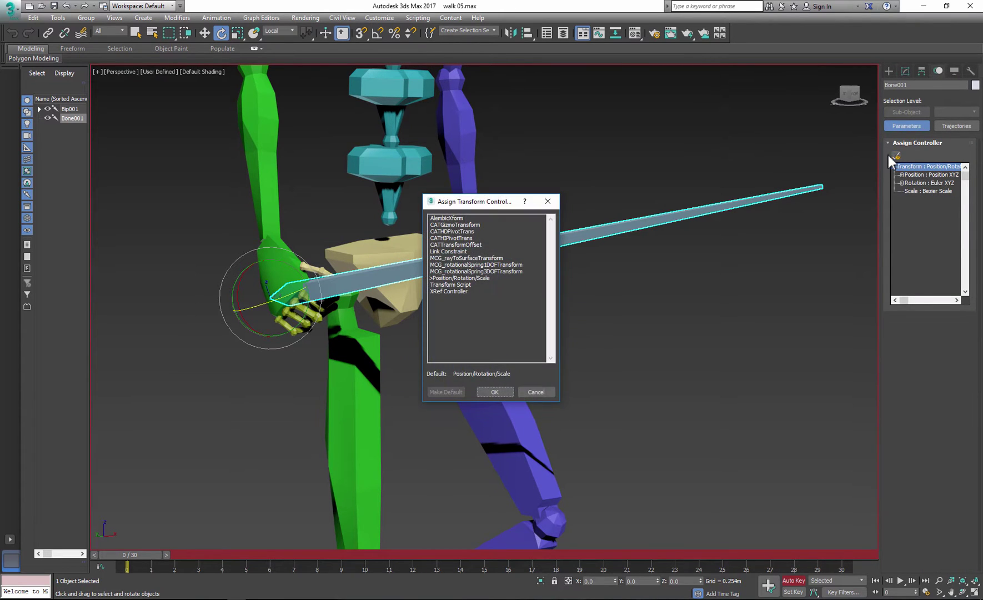
{"action": "left_click", "coordinate": [454, 251]}
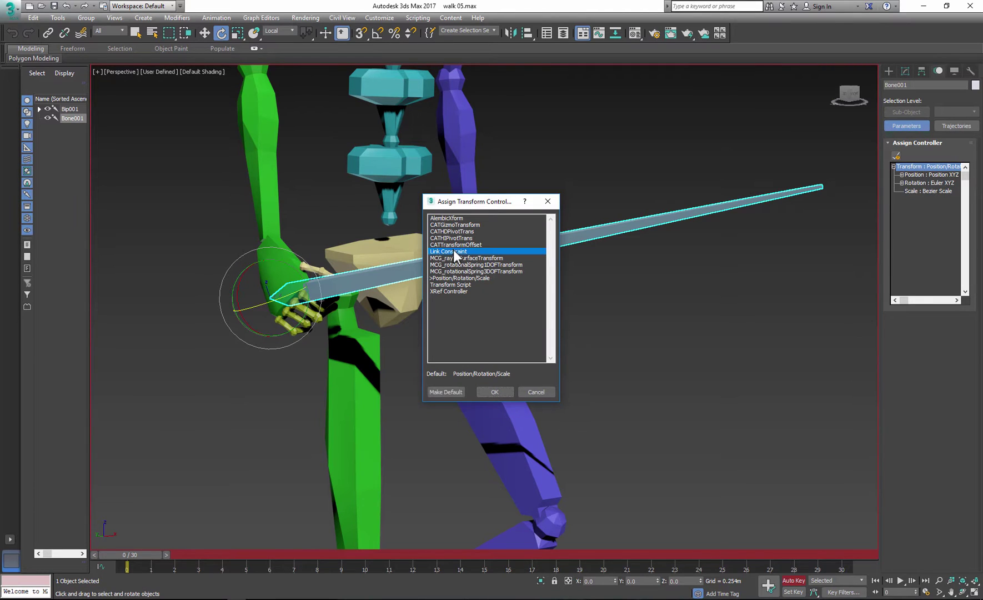
{"action": "left_click", "coordinate": [490, 391]}
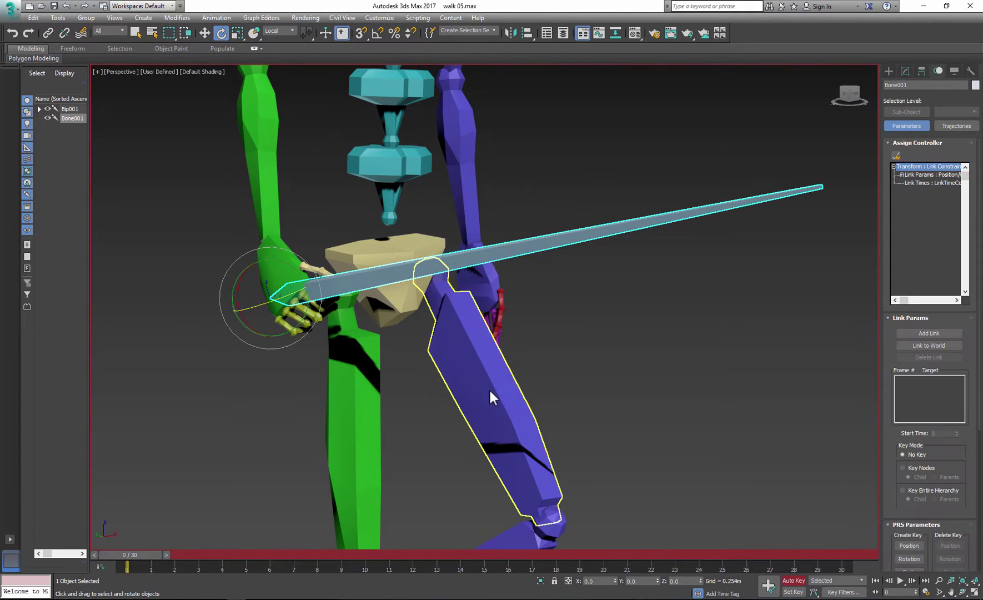
- Link the bone to the biped's right hand at frame 0 and scrub the animation to check it
{"action": "left_click", "coordinate": [918, 335]}
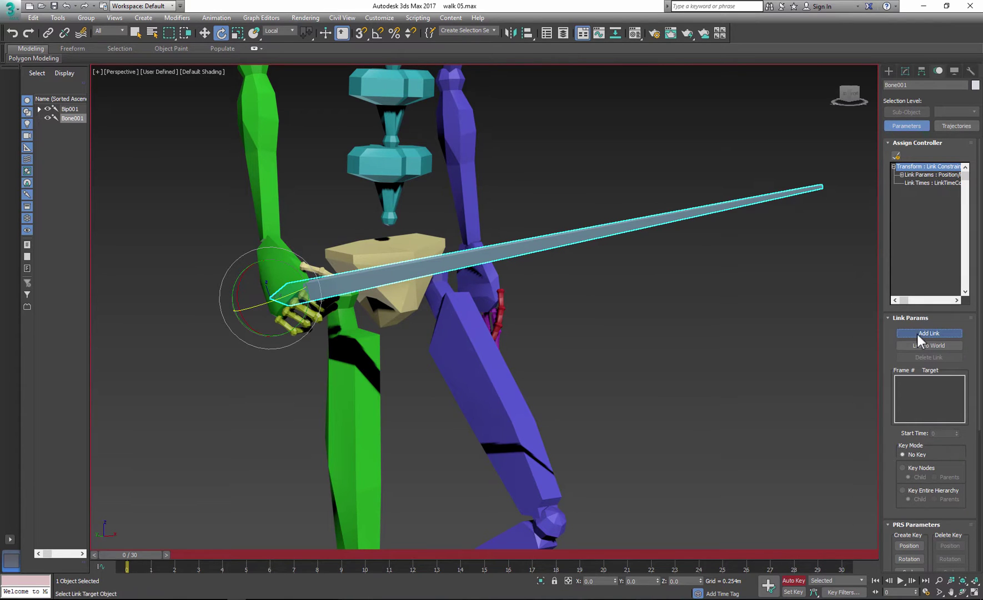
{"action": "left_click", "coordinate": [275, 269]}
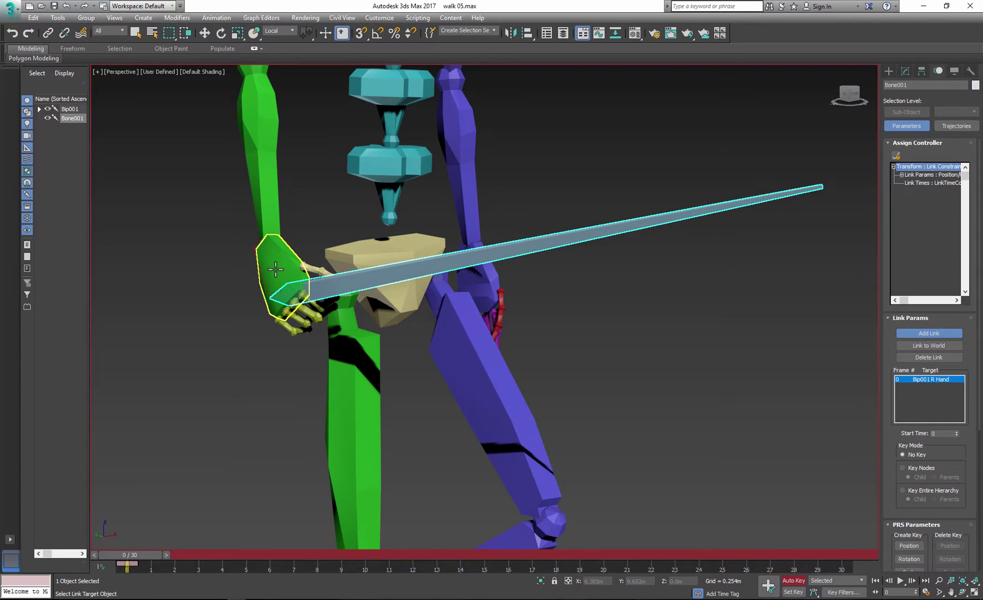
{"action": "left_click", "coordinate": [204, 33]}
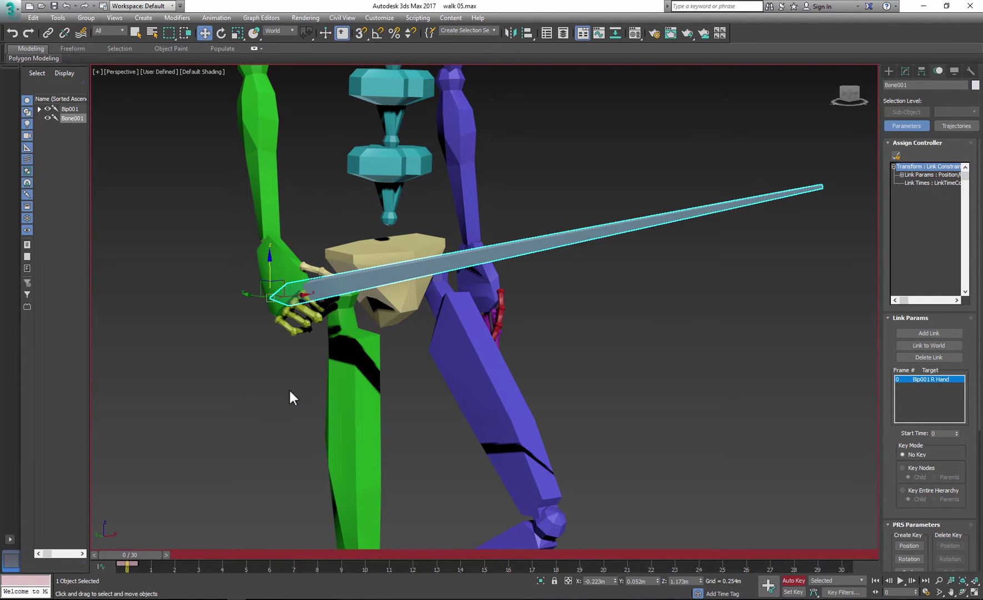
{"action": "scroll", "coordinate": [289, 388], "scroll_direction": "down", "scroll_amount": 5}
{"action": "left_click", "coordinate": [165, 554]}
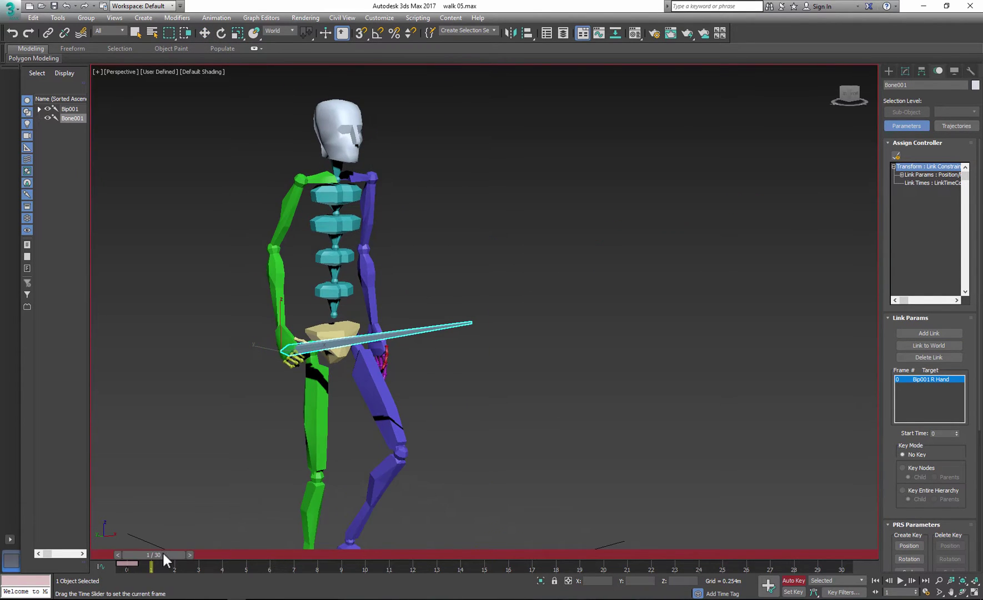
{"action": "left_click_drag", "start_coordinate": [163, 554], "coordinate": [116, 535]}
- Raise the right hand to a height of about 1.345 m at frame 0
{"action": "key", "text": "w"}
{"action": "left_click", "coordinate": [319, 318]}
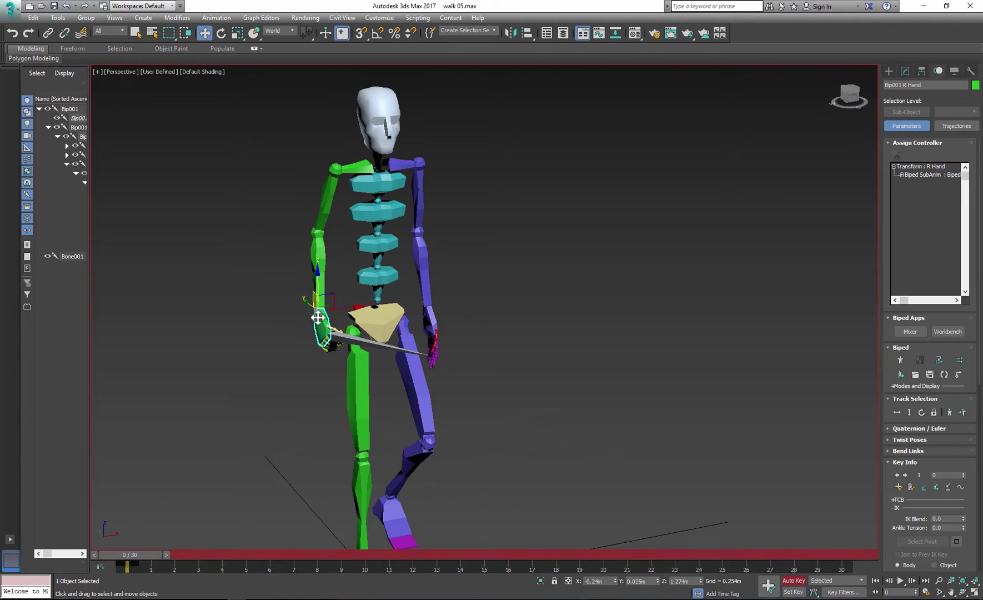
{"action": "left_click_drag", "start_coordinate": [320, 283], "coordinate": [321, 261]}
{"action": "middle_click_drag", "start_coordinate": [370, 280], "coordinate": [365, 289], "text": "alt"}
{"action": "left_click_drag", "start_coordinate": [366, 290], "coordinate": [375, 287]}
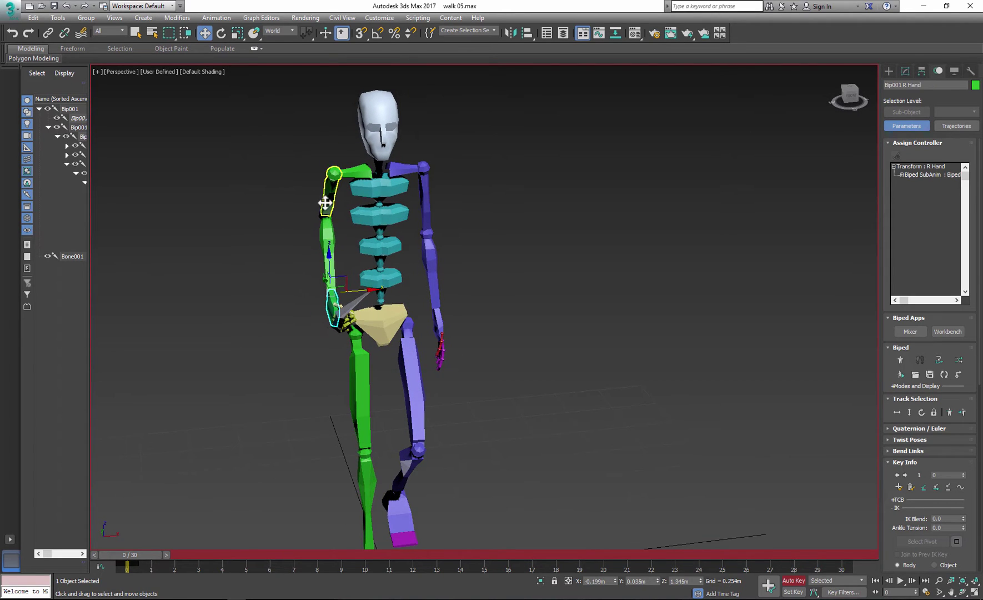
- Rotate the right upper arm outward and reposition the right hand beside the waist
{"action": "left_click", "coordinate": [325, 203]}
{"action": "left_click", "coordinate": [221, 32]}
{"action": "left_click_drag", "start_coordinate": [296, 168], "coordinate": [327, 157]}
{"action": "left_click", "coordinate": [309, 304]}
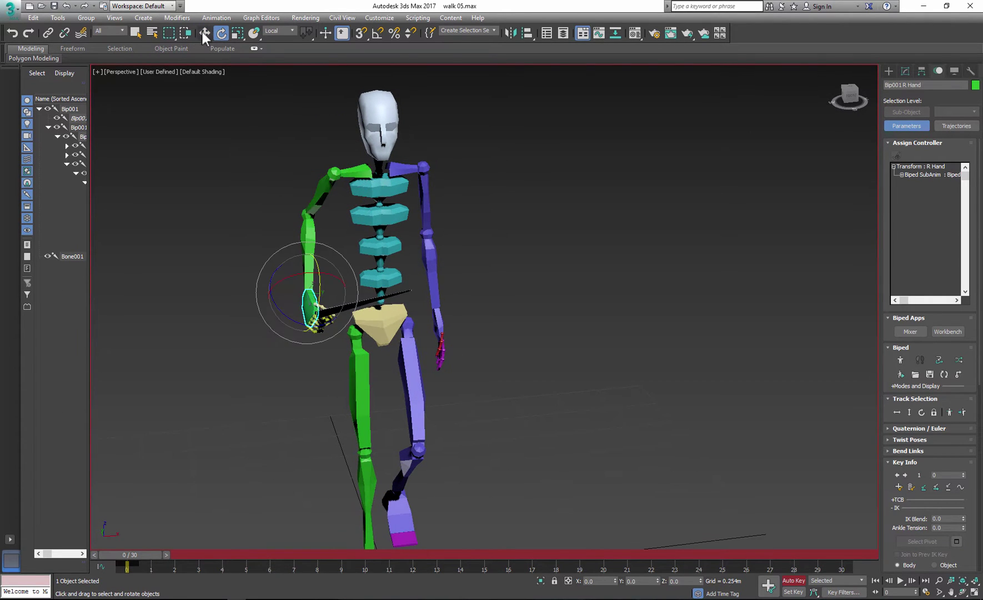
{"action": "left_click", "coordinate": [204, 33]}
{"action": "left_click_drag", "start_coordinate": [346, 287], "coordinate": [363, 290]}
{"action": "middle_click_drag", "start_coordinate": [363, 290], "coordinate": [346, 278], "text": "alt"}
- Refine the right arm pose by rotating the right hand, upper arm and shoulder
{"action": "key", "text": "e"}
{"action": "left_click_drag", "start_coordinate": [325, 311], "coordinate": [327, 315]}
{"action": "left_click", "coordinate": [319, 199]}
{"action": "left_click_drag", "start_coordinate": [312, 215], "coordinate": [317, 218]}
{"action": "middle_click_drag", "start_coordinate": [354, 274], "coordinate": [423, 250], "text": "alt"}
{"action": "left_click_drag", "start_coordinate": [356, 174], "coordinate": [374, 152]}
{"action": "middle_click_drag", "start_coordinate": [448, 243], "coordinate": [390, 269], "text": "alt"}
- Move the left hand forward onto the far part of the bone
{"action": "left_click", "coordinate": [430, 323]}
{"action": "left_click", "coordinate": [204, 33]}
{"action": "middle_click_drag", "start_coordinate": [303, 261], "coordinate": [378, 281], "text": "alt"}
{"action": "left_click_drag", "start_coordinate": [465, 303], "coordinate": [354, 221]}
{"action": "middle_click_drag", "start_coordinate": [353, 222], "coordinate": [366, 309], "text": "alt"}
{"action": "left_click_drag", "start_coordinate": [389, 285], "coordinate": [352, 306]}
{"action": "middle_click_drag", "start_coordinate": [352, 306], "coordinate": [418, 308], "text": "alt"}
- Rotate the left hand so its palm rests against the bone
{"action": "key", "text": "e"}
{"action": "left_click_drag", "start_coordinate": [345, 303], "coordinate": [332, 285]}
{"action": "key", "text": "w"}
{"action": "middle_click_drag", "start_coordinate": [332, 281], "coordinate": [317, 303], "text": "alt"}
{"action": "scroll", "coordinate": [316, 299], "scroll_direction": "up", "scroll_amount": 3}
{"action": "key", "text": "e"}
{"action": "mouse_move", "coordinate": [375, 342]}
{"action": "left_mouse_down"}
{"action": "mouse_move", "coordinate": [367, 350]}
{"action": "mouse_move", "coordinate": [382, 334]}
{"action": "mouse_move", "coordinate": [378, 340]}
{"action": "left_mouse_up"}
{"action": "middle_click_drag", "start_coordinate": [378, 340], "coordinate": [399, 290], "text": "alt"}
- Curl the left hand's fingers around the bone, joint by joint
{"action": "double_click", "coordinate": [329, 303]}
{"action": "left_click_drag", "start_coordinate": [334, 316], "coordinate": [282, 317]}
{"action": "double_click", "coordinate": [325, 317]}
{"action": "double_click", "coordinate": [315, 331]}
{"action": "double_click", "coordinate": [308, 343]}
{"action": "left_click_drag", "start_coordinate": [305, 352], "coordinate": [278, 328]}
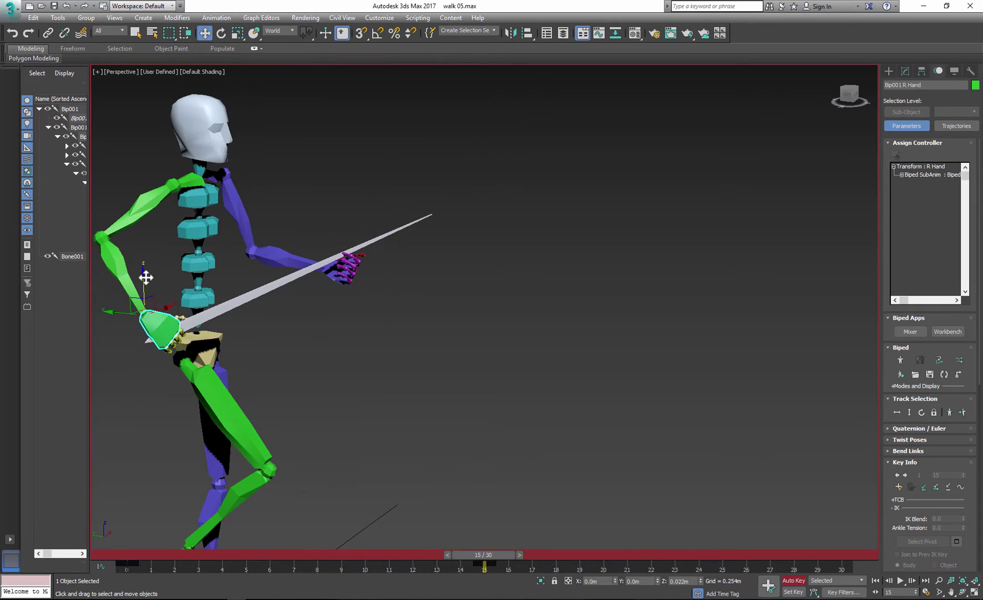
- Raise the right hand to a height of about 1.448 m at frame 15 and play back the walk
{"action": "left_click_drag", "start_coordinate": [143, 271], "coordinate": [155, 282]}
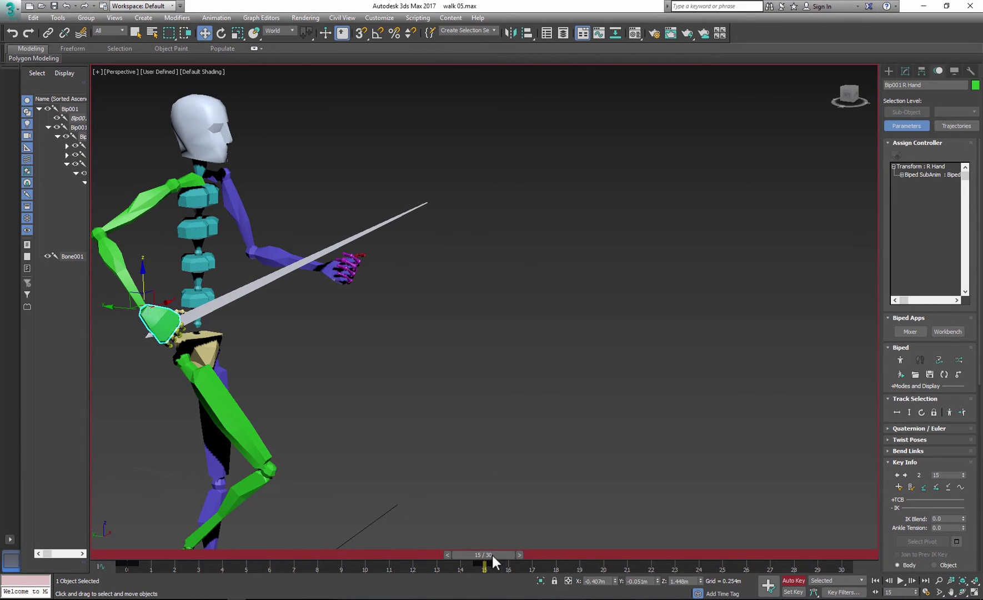
{"action": "left_click_drag", "start_coordinate": [494, 556], "coordinate": [128, 553]}
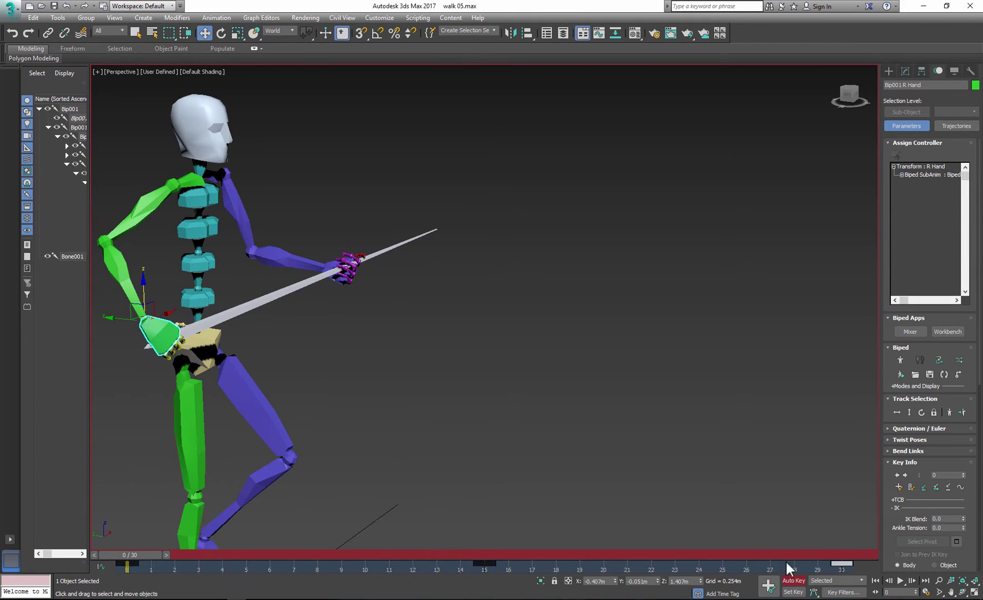
{"action": "left_click", "coordinate": [901, 581]}
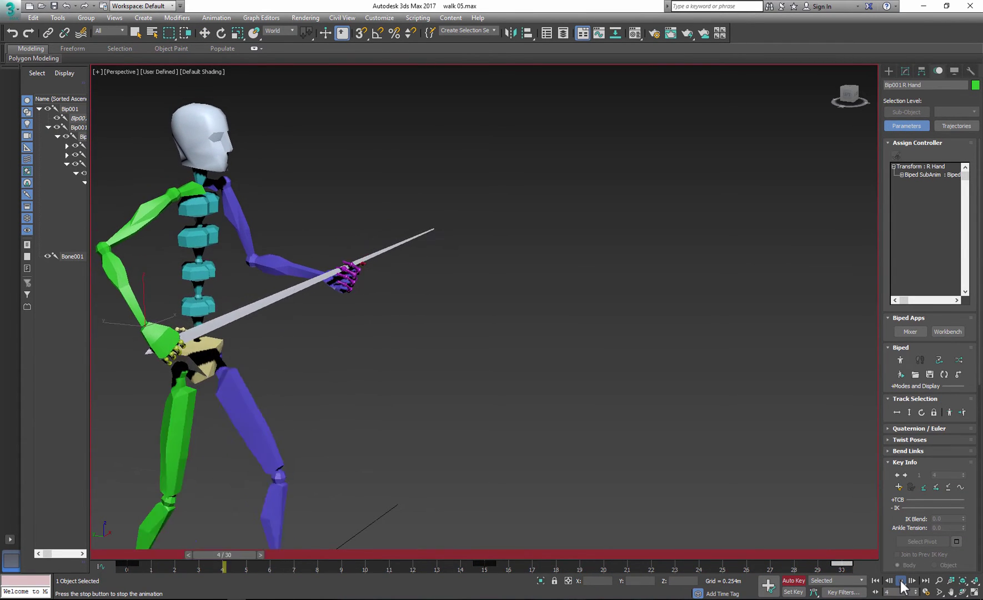
{"action": "left_click", "coordinate": [900, 582]}
{"action": "left_click_drag", "start_coordinate": [598, 555], "coordinate": [114, 554]}
- Set a planted key on the left hand at frame 0
{"action": "middle_click_drag", "start_coordinate": [340, 268], "coordinate": [389, 313], "text": "alt"}
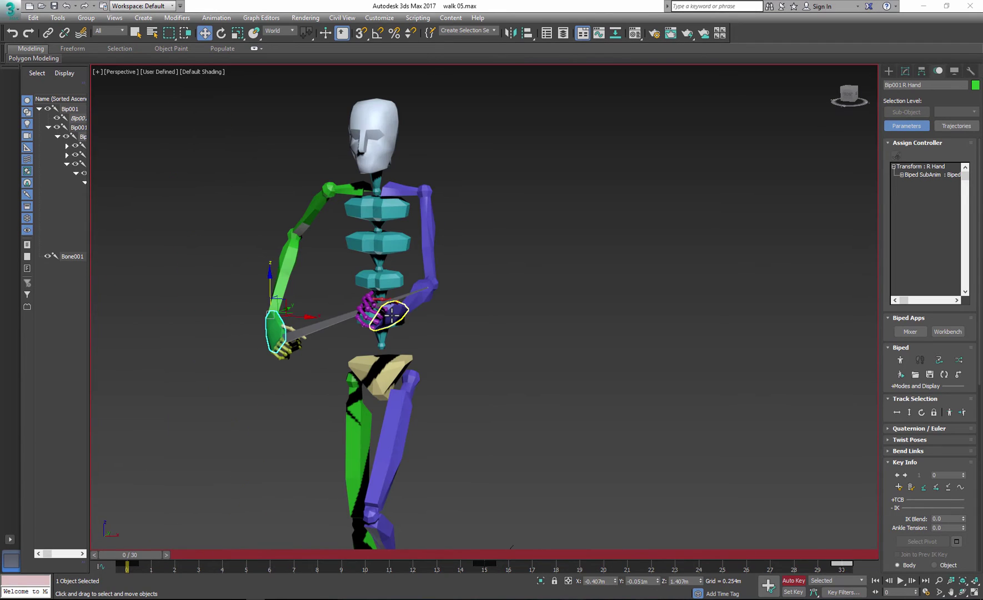
{"action": "left_click", "coordinate": [392, 316]}
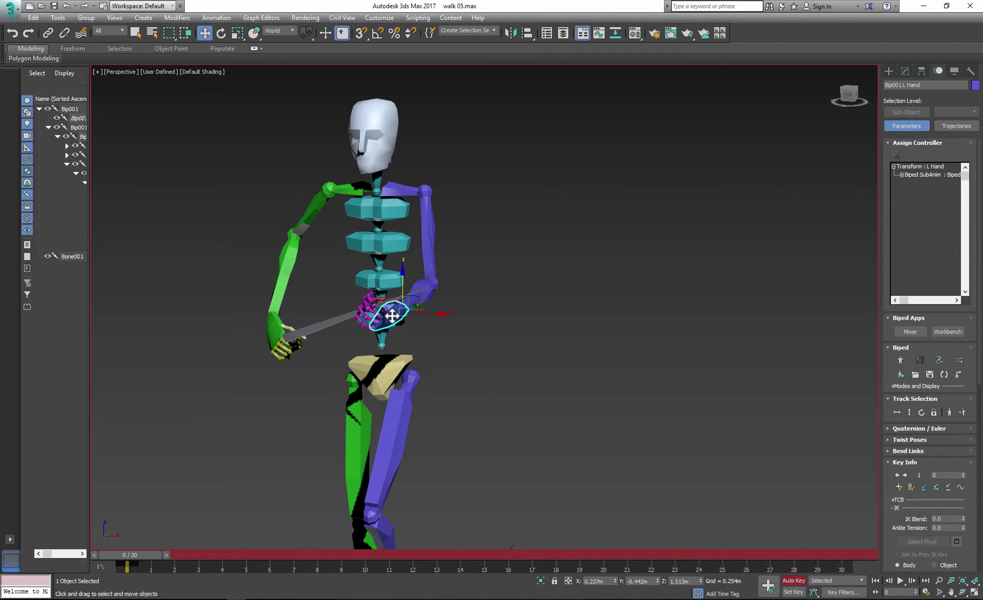
{"action": "left_click", "coordinate": [924, 488]}
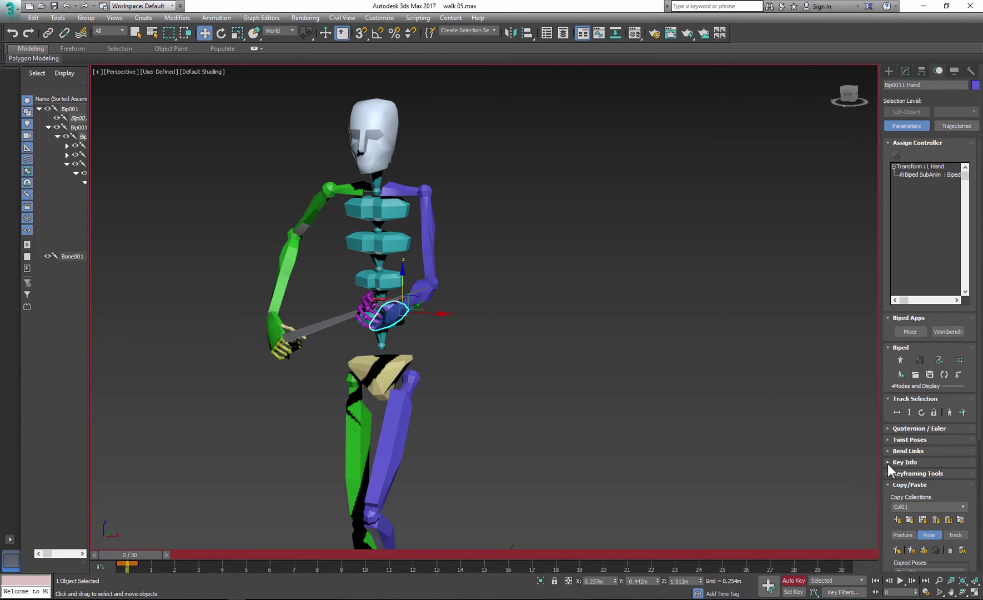
{"action": "scroll", "coordinate": [888, 464], "scroll_direction": "down", "scroll_amount": 2}
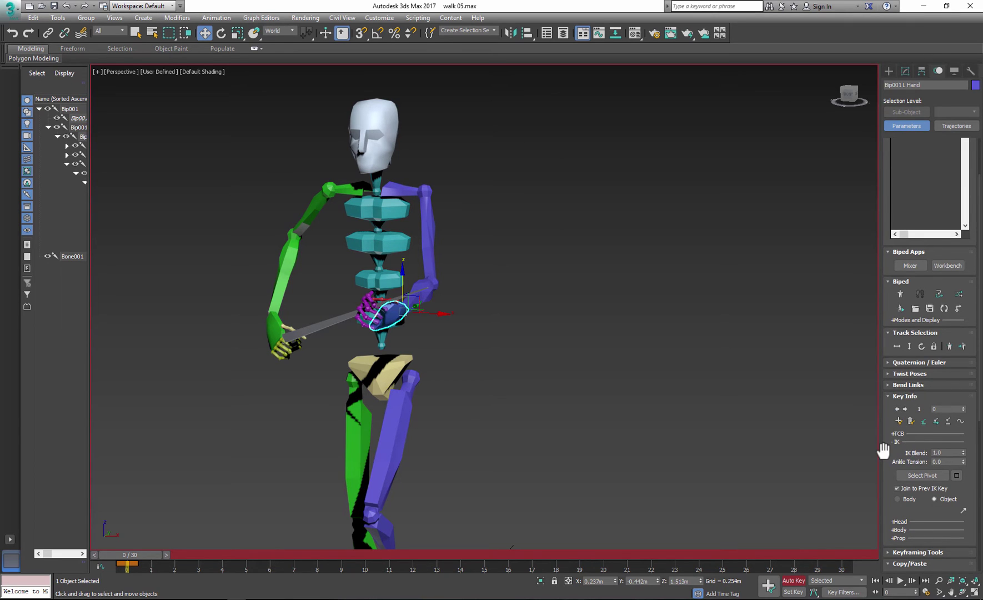
- Attach the left hand to Bone001 as its IK object, accept resetting the existing object-space keys, and play back the walk
{"action": "scroll", "coordinate": [884, 449], "scroll_direction": "down", "scroll_amount": 1}
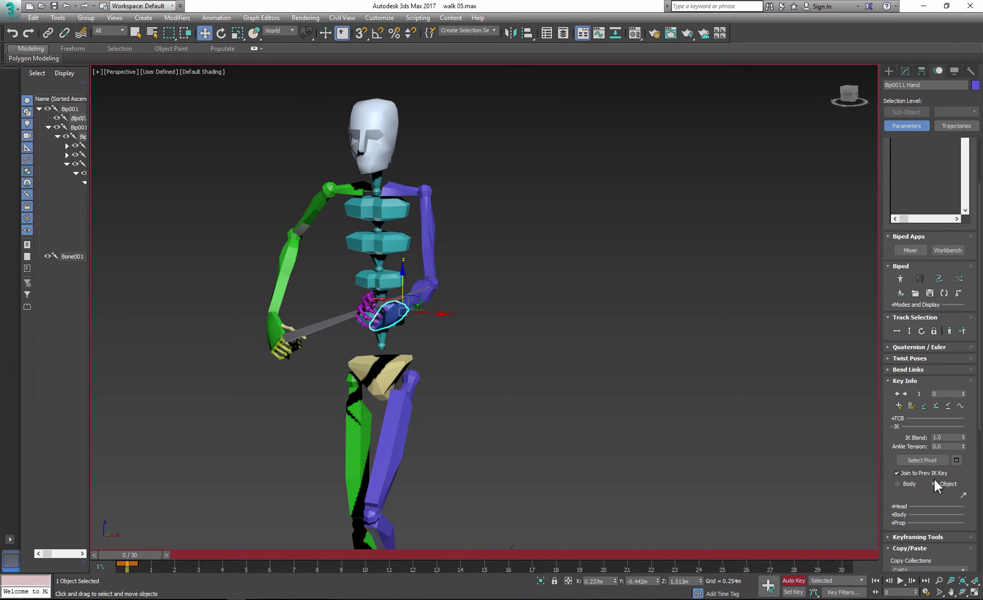
{"action": "left_click", "coordinate": [963, 495]}
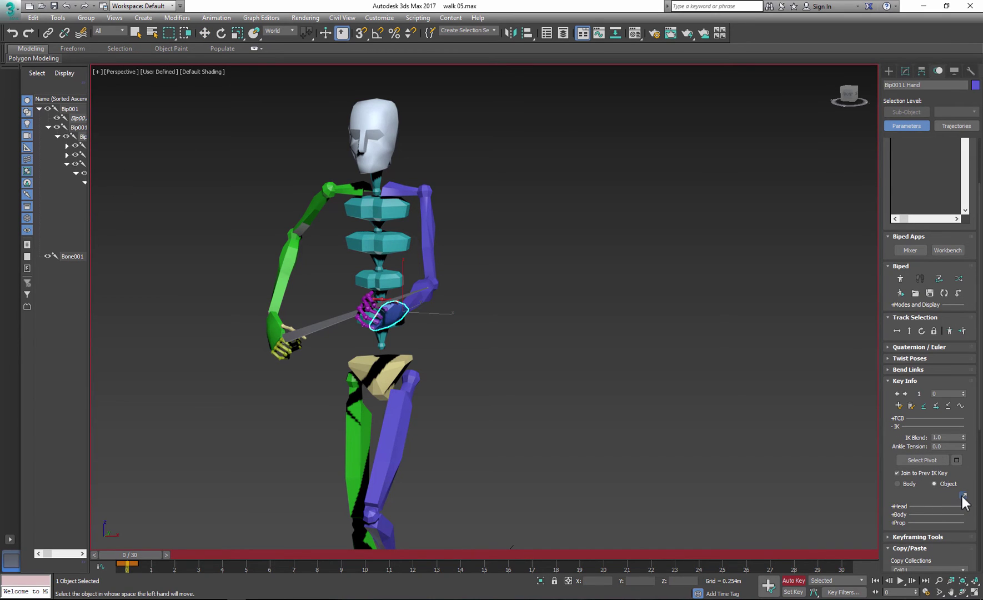
{"action": "left_click", "coordinate": [347, 317]}
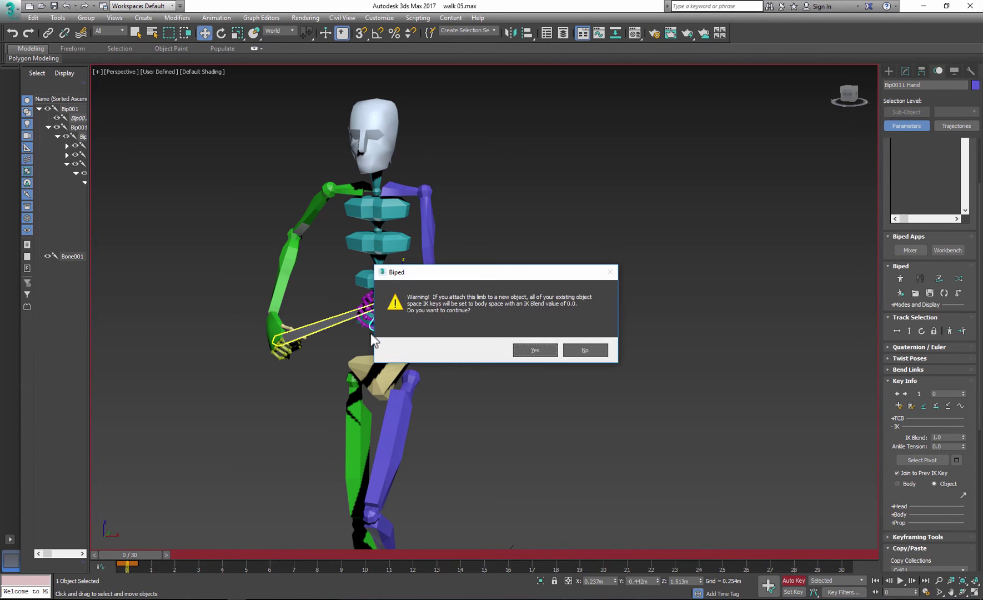
{"action": "left_click", "coordinate": [536, 350]}
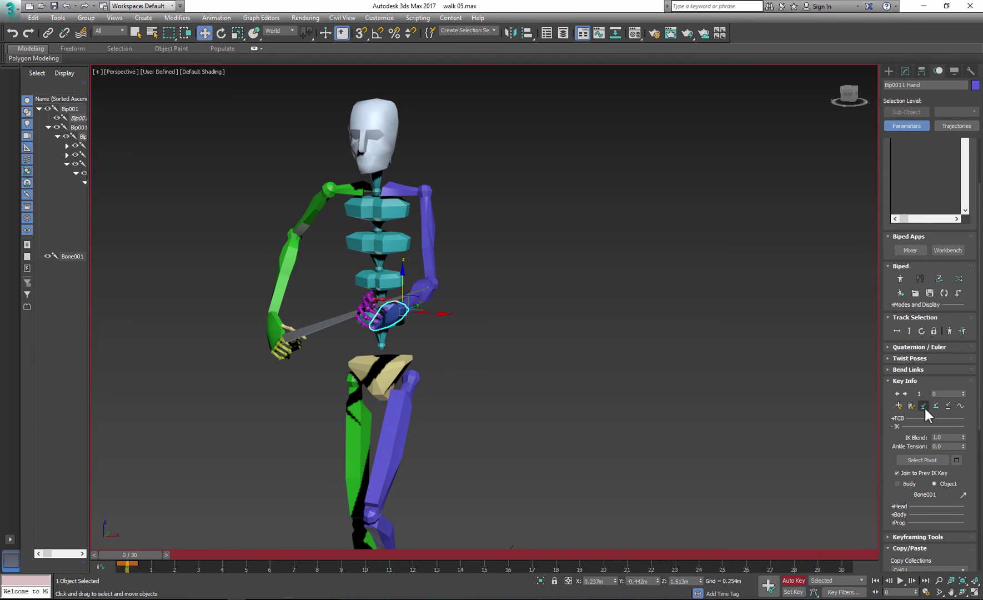
{"action": "left_click", "coordinate": [901, 581]}
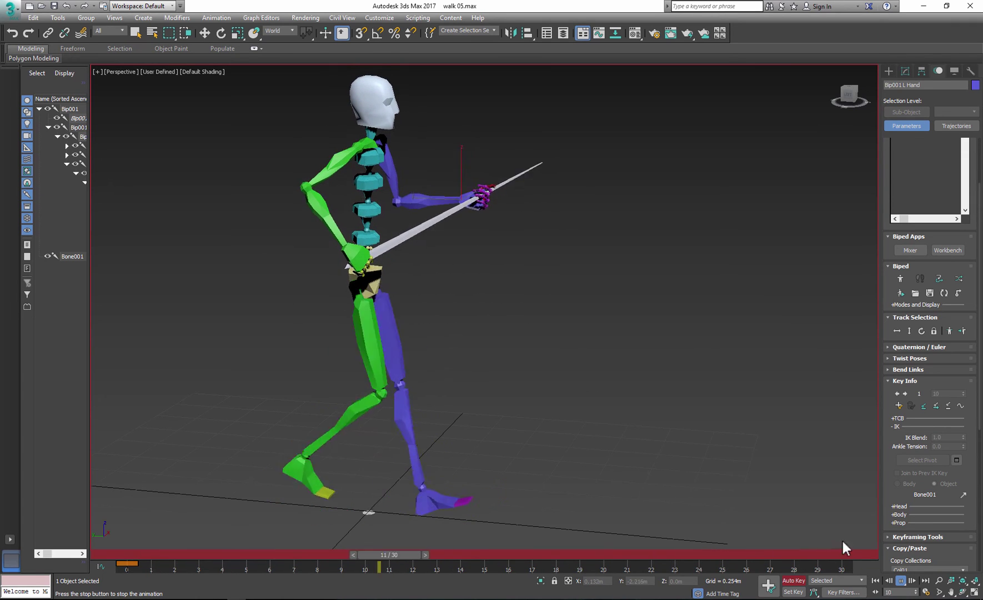
{"action": "left_click", "coordinate": [901, 581]}
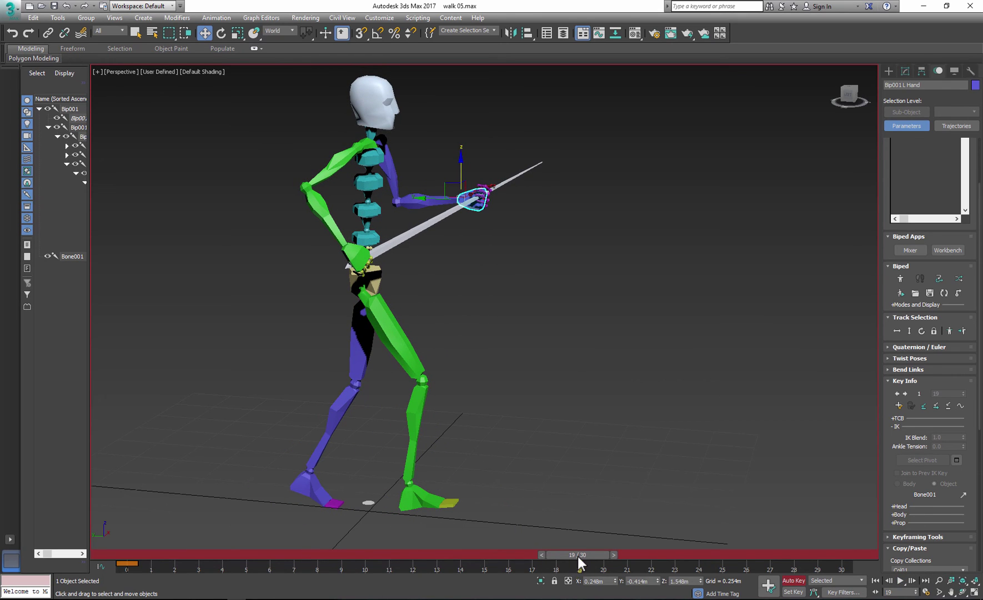
- Adjust the right hand's height at frame 15 so the bone and attached left hand move with it
{"action": "left_click", "coordinate": [352, 247]}
{"action": "left_click_drag", "start_coordinate": [578, 556], "coordinate": [499, 547]}
{"action": "left_click_drag", "start_coordinate": [349, 188], "coordinate": [362, 213]}
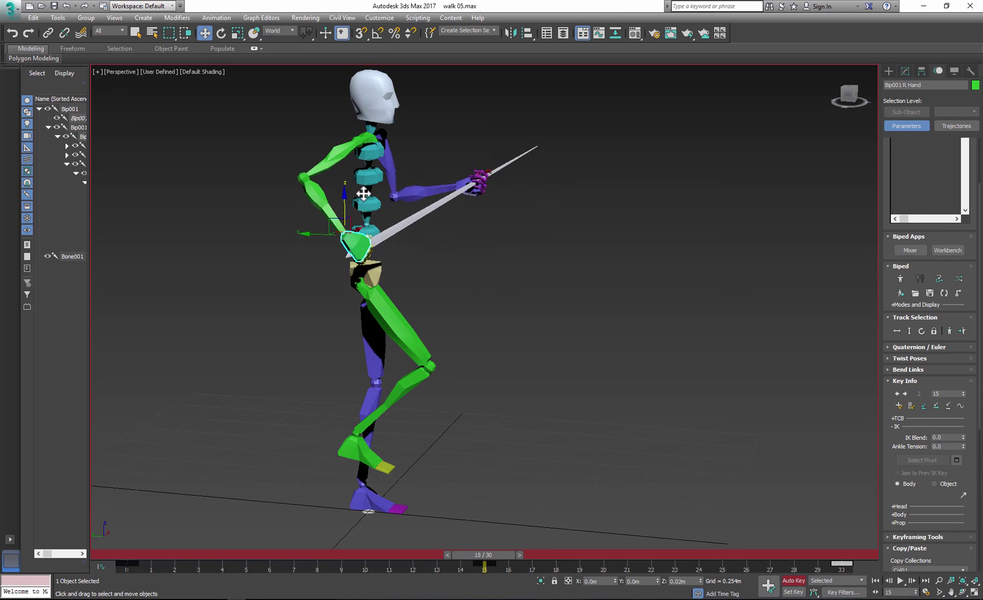